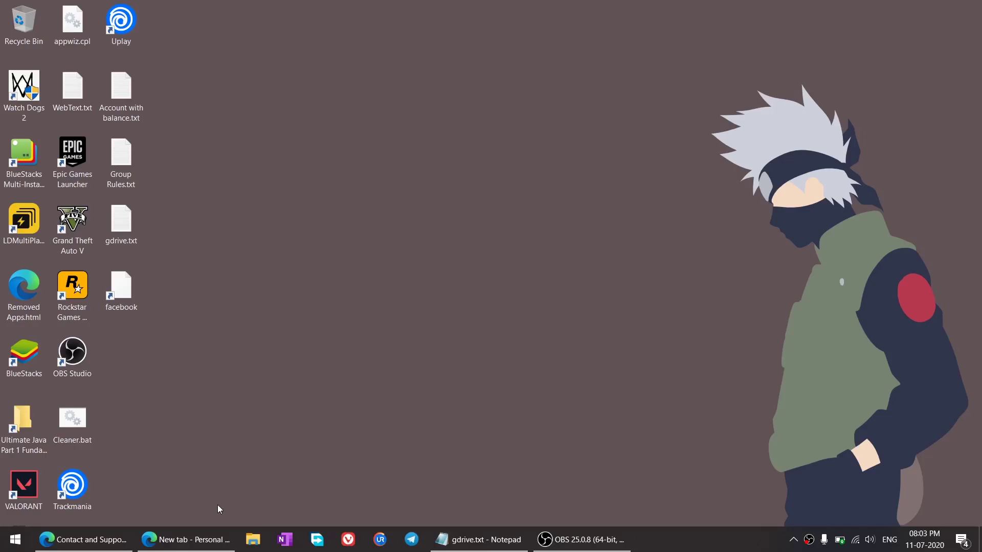
Bring the gdrive.txt notes to the front and briefly highlight the personal-files warning
{"action": "left_click", "coordinate": [479, 539]}
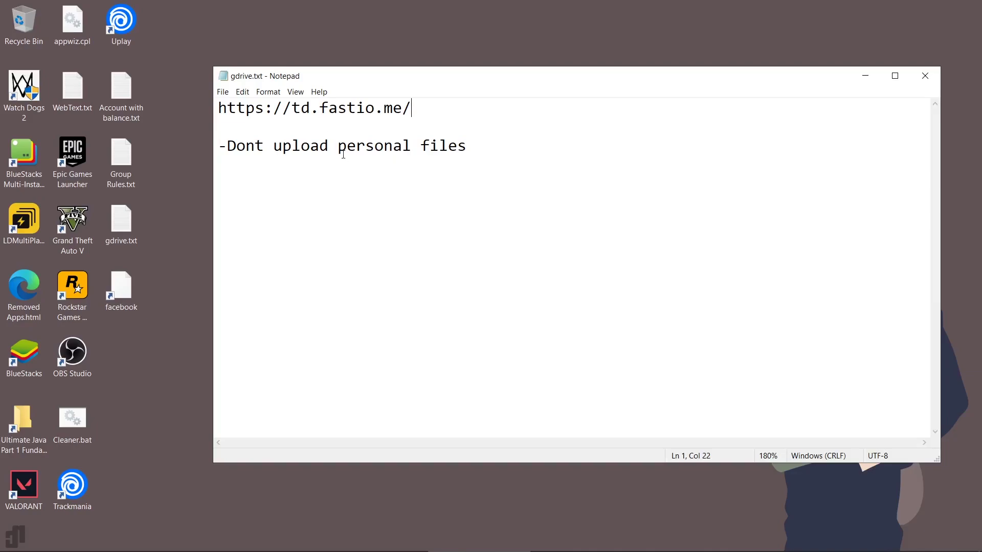
{"action": "left_click_drag", "start_coordinate": [339, 149], "coordinate": [484, 149]}
{"action": "left_click", "coordinate": [484, 152]}
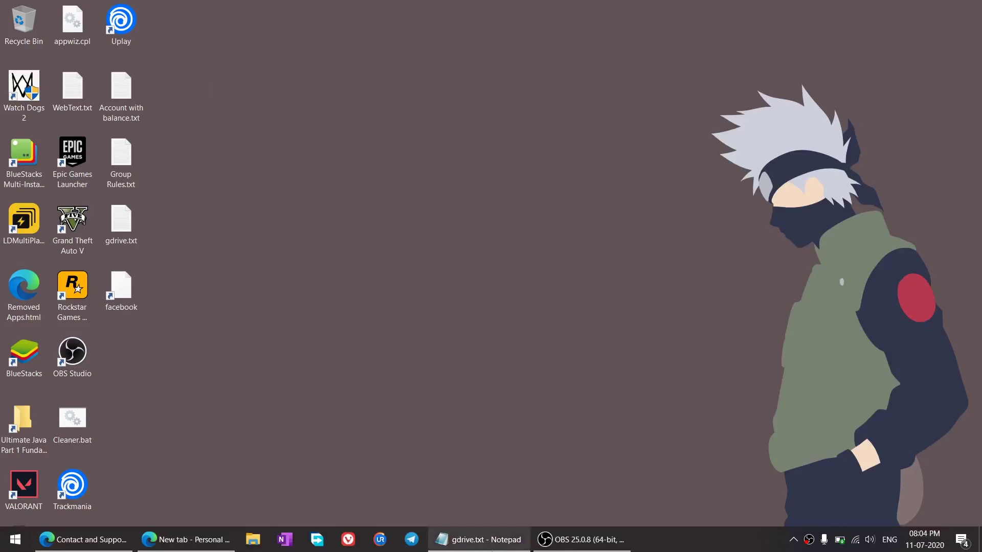
{"action": "left_click", "coordinate": [478, 539]}
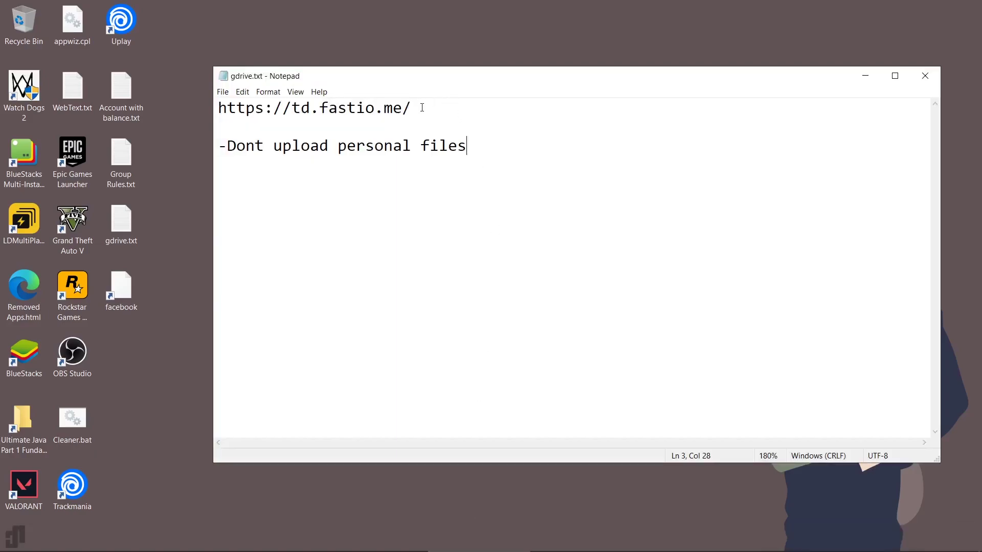
{"action": "left_click_drag", "start_coordinate": [421, 108], "coordinate": [218, 108]}
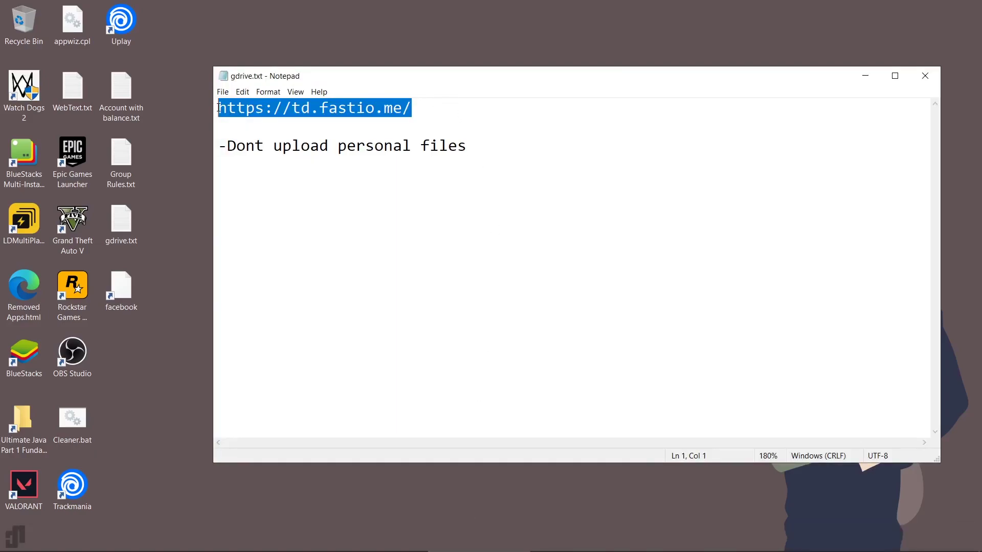
{"action": "right_click", "coordinate": [218, 108]}
{"action": "left_click", "coordinate": [248, 143]}
Paste the copied td.fastio.me address into Edge's new tab and load the page
{"action": "mouse_move", "coordinate": [64, 547]}
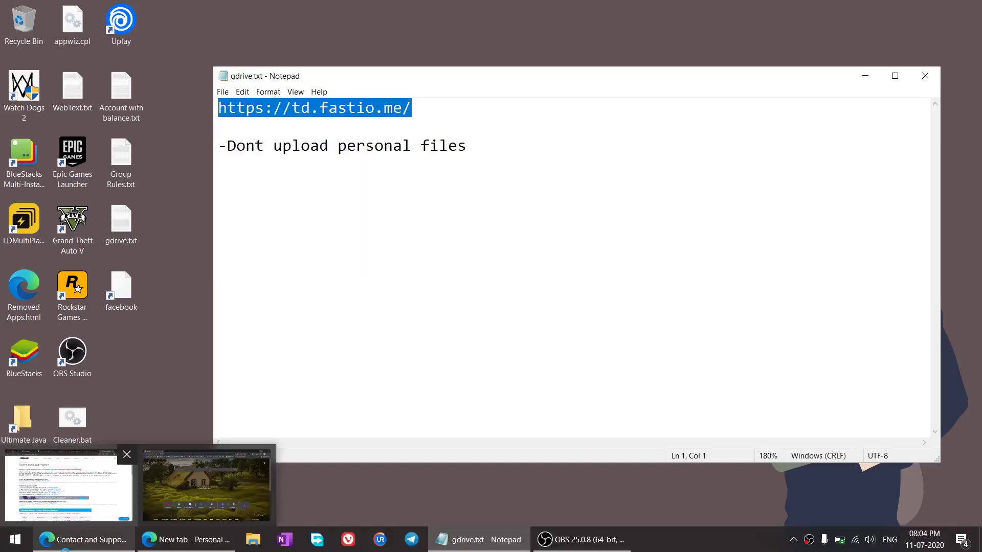
{"action": "left_click", "coordinate": [207, 486]}
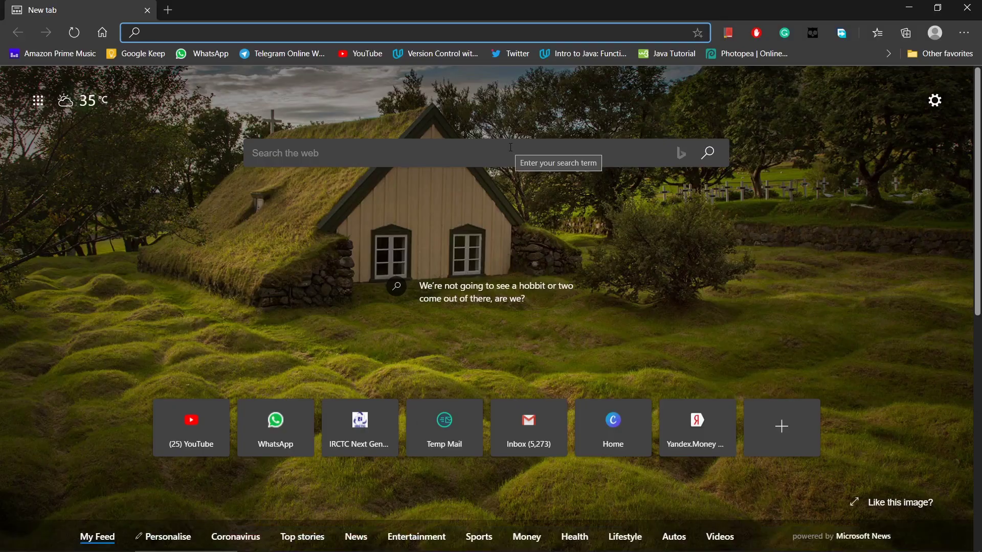
{"action": "key", "text": "ctrl+v"}
{"action": "key", "text": "Return"}
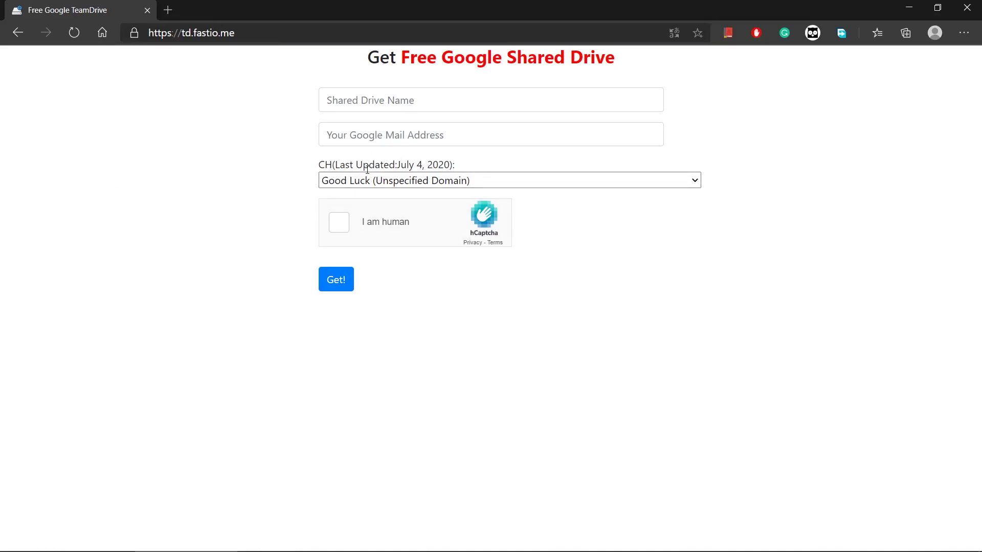
Load drive.google.com in a new tab and show the Shared drives list
{"action": "key", "text": "ctrl+t"}
{"action": "type", "text": "dr"}
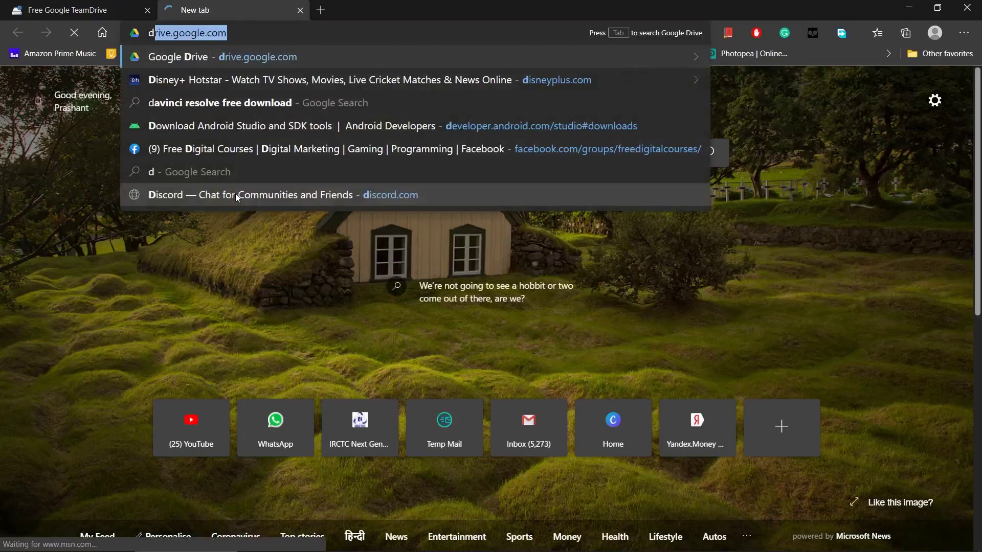
{"action": "key", "text": "Return"}
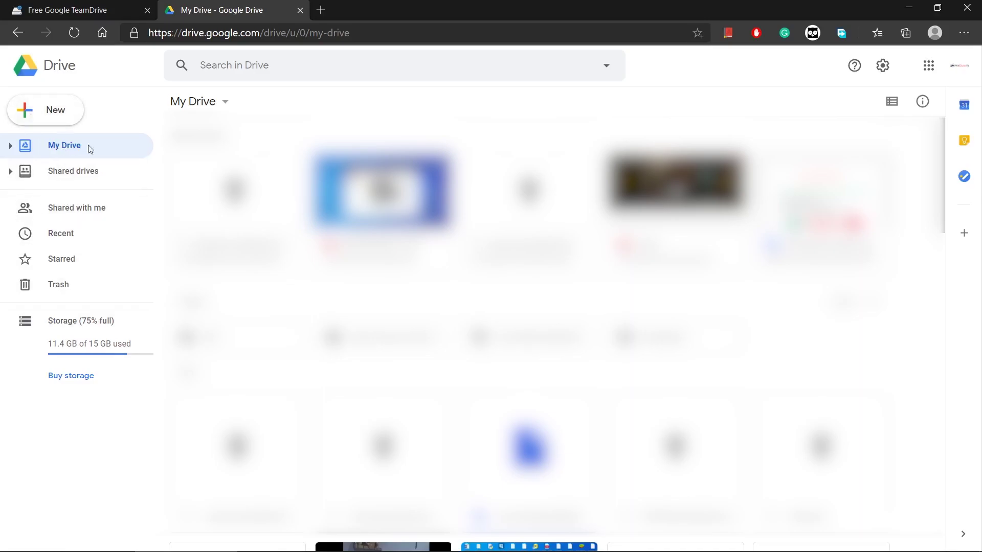
{"action": "left_click", "coordinate": [20, 170]}
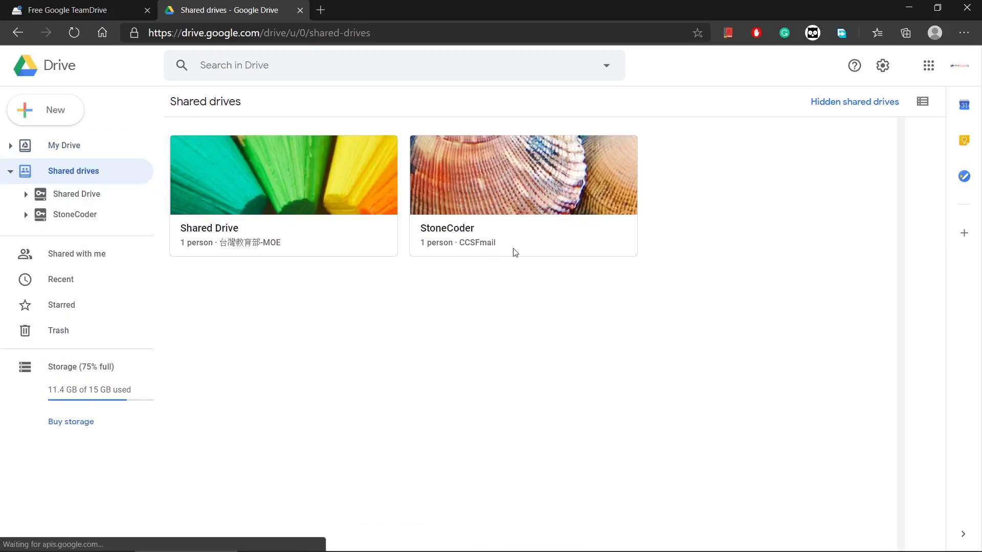
{"action": "left_click", "coordinate": [476, 237]}
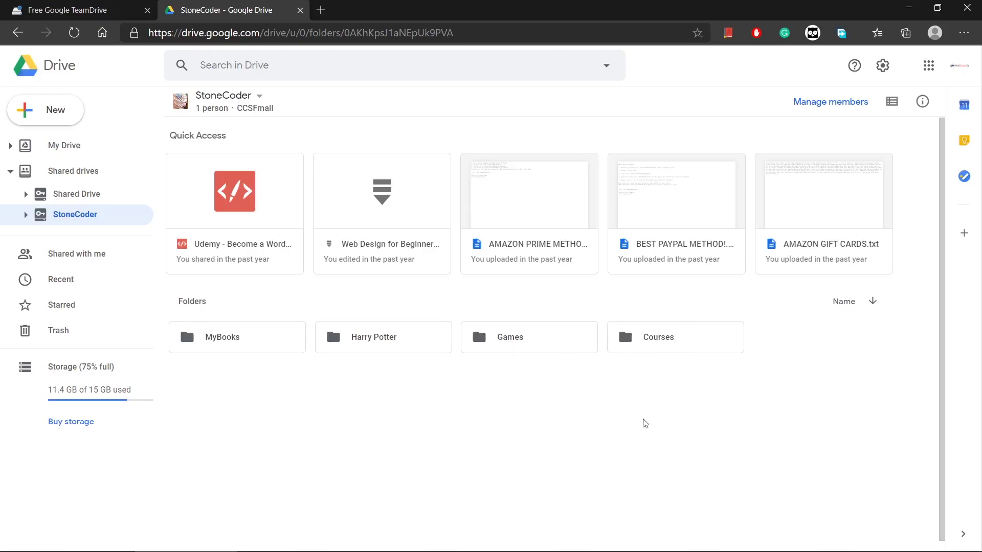
{"action": "left_click", "coordinate": [651, 330]}
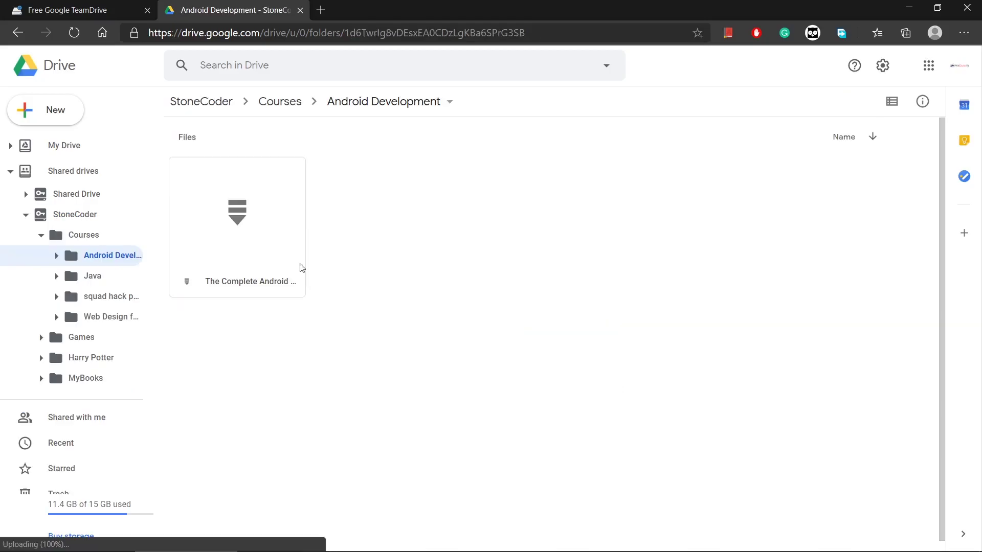
{"action": "left_click", "coordinate": [256, 254]}
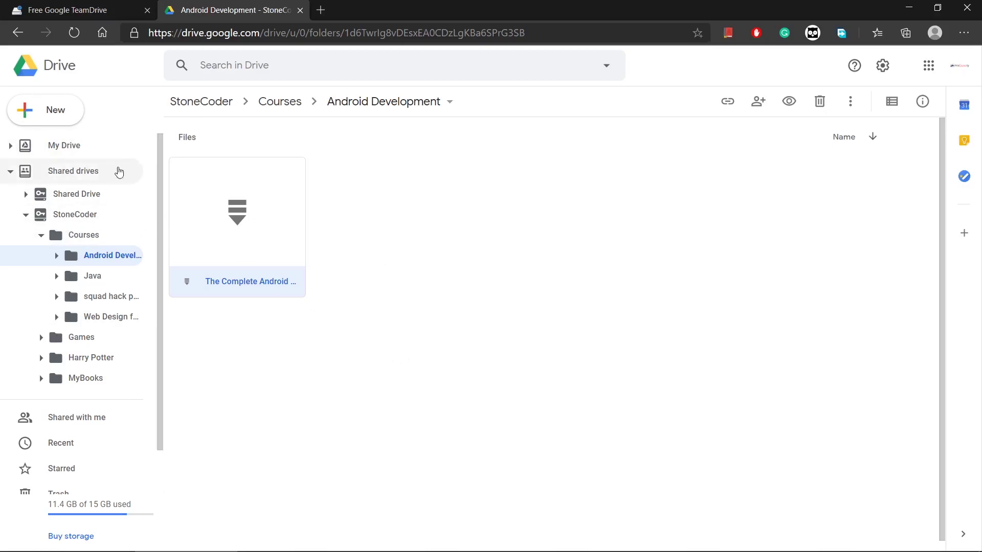
{"action": "left_click", "coordinate": [29, 214]}
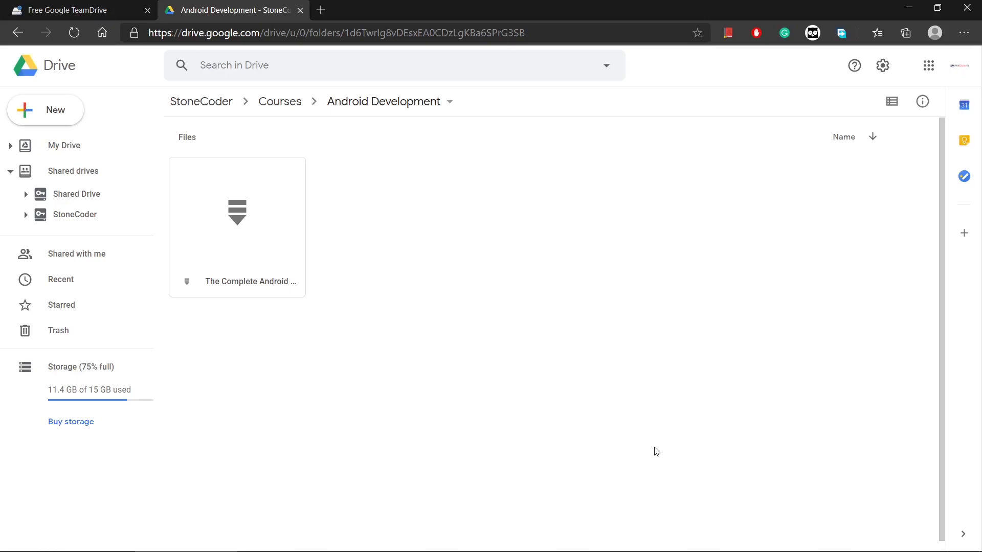
{"action": "left_click", "coordinate": [55, 171]}
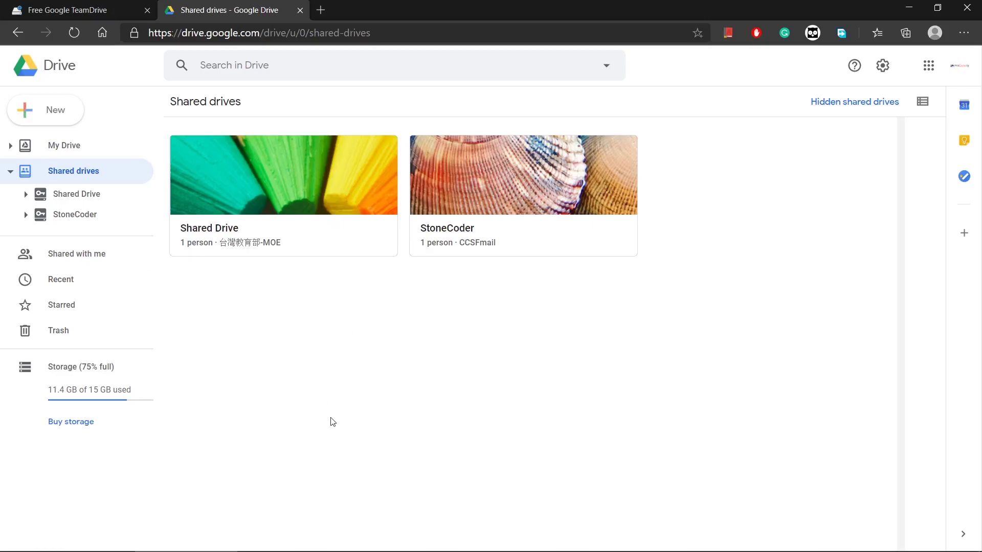
Enter progamerly as the Shared Drive Name on the TeamDrive request form
{"action": "key", "text": "ctrl+shift+Tab"}
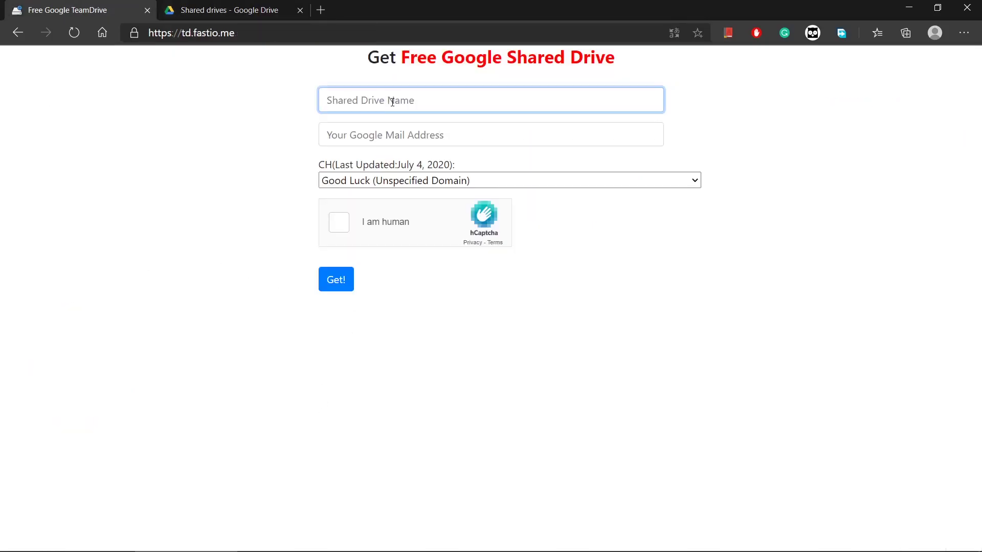
{"action": "type", "text": "progamerly"}
{"action": "left_click", "coordinate": [34, 227]}
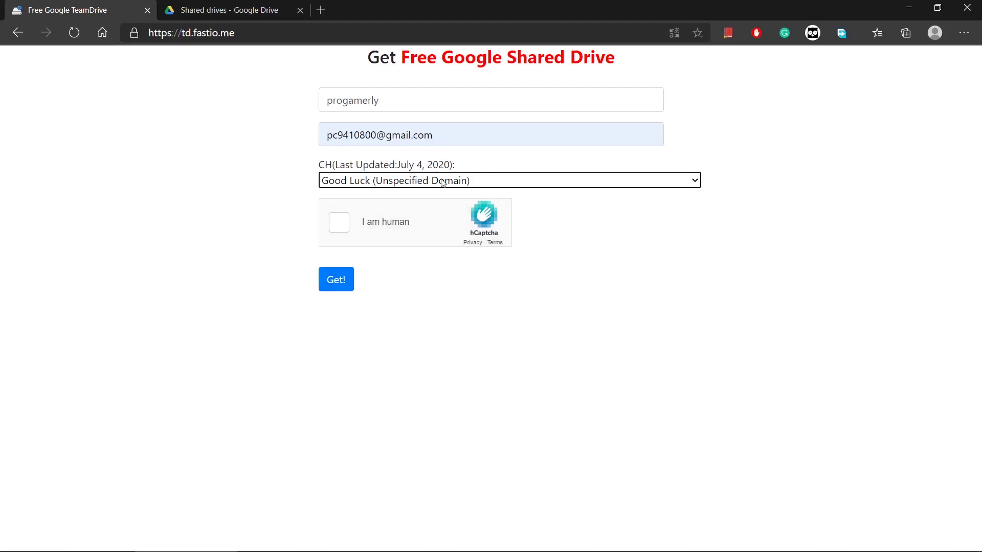
Keep the Good Luck (Unspecified Domain) domain, pass the human check, submit, and dismiss the OK alert
{"action": "left_click", "coordinate": [442, 181]}
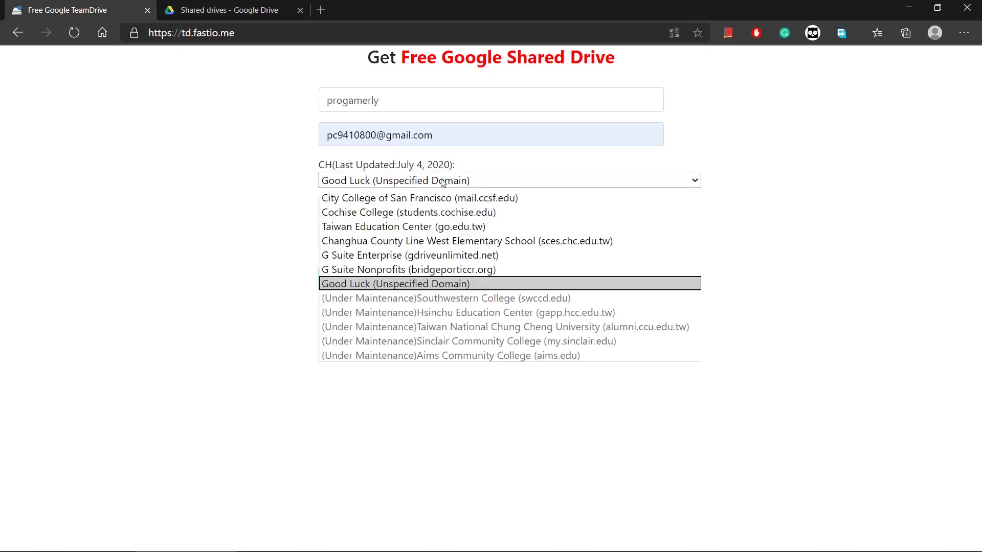
{"action": "left_click", "coordinate": [451, 288]}
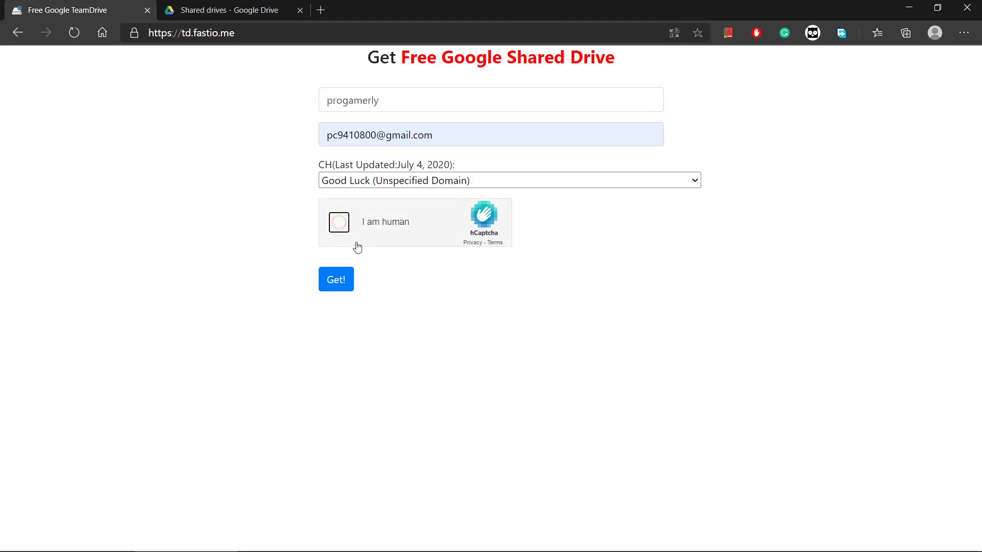
{"action": "left_click", "coordinate": [341, 234]}
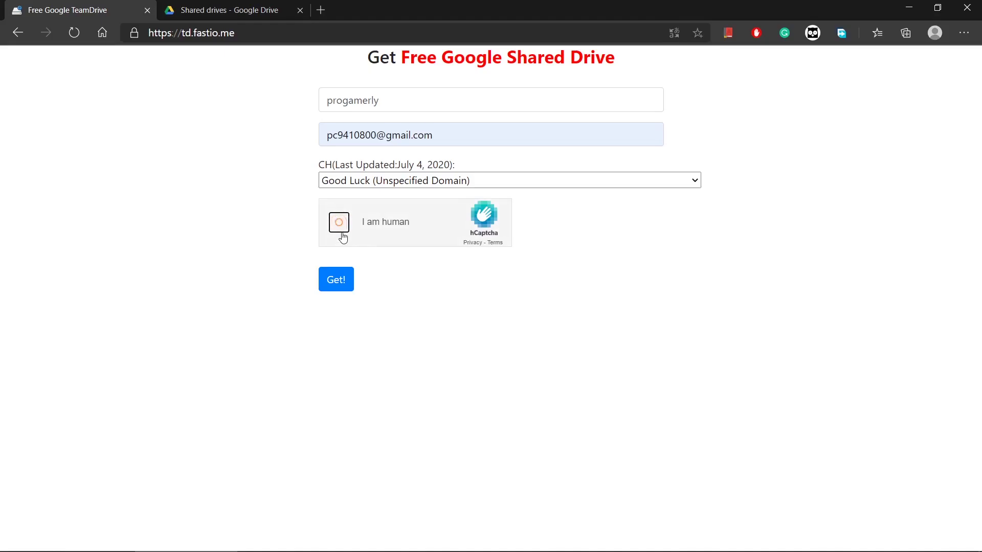
{"action": "left_click", "coordinate": [340, 281]}
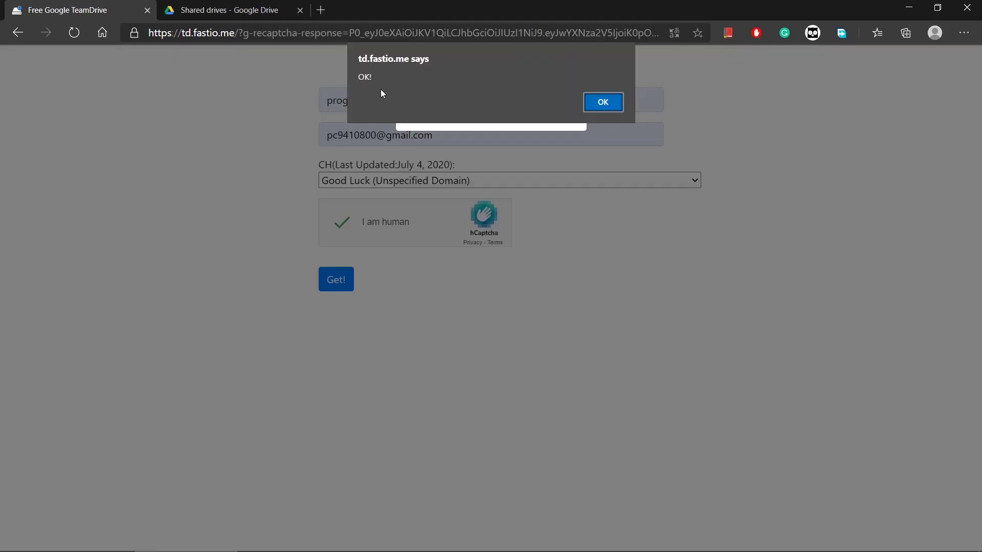
{"action": "left_click", "coordinate": [603, 102]}
Reload Google Drive's Shared drives page and open the new progamerly drive
{"action": "left_click", "coordinate": [182, 7]}
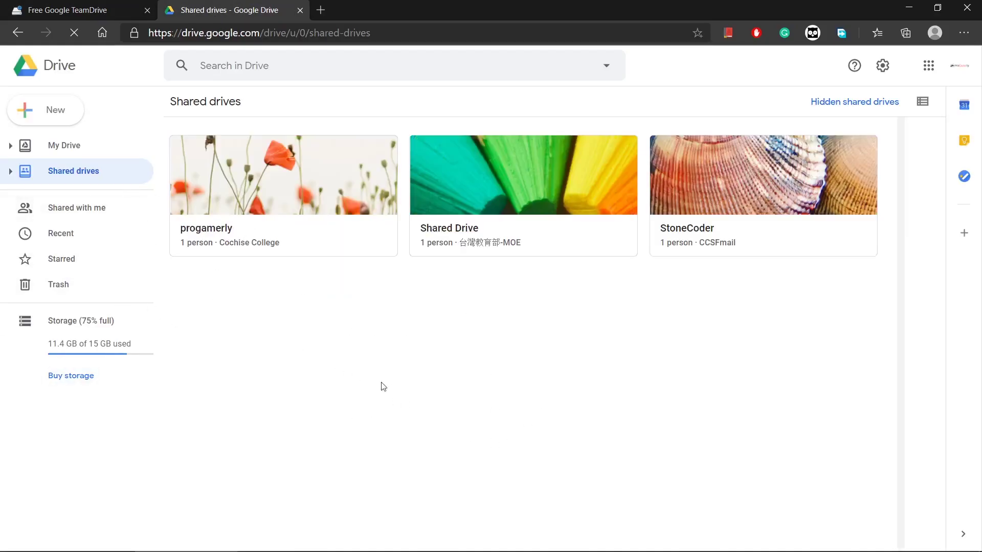
{"action": "left_click", "coordinate": [74, 33]}
{"action": "left_click", "coordinate": [288, 145]}
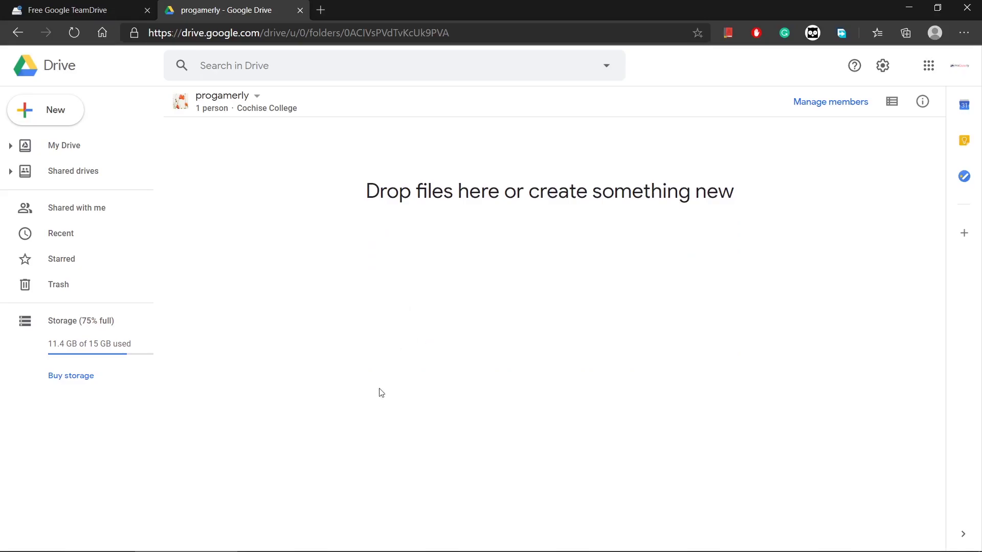